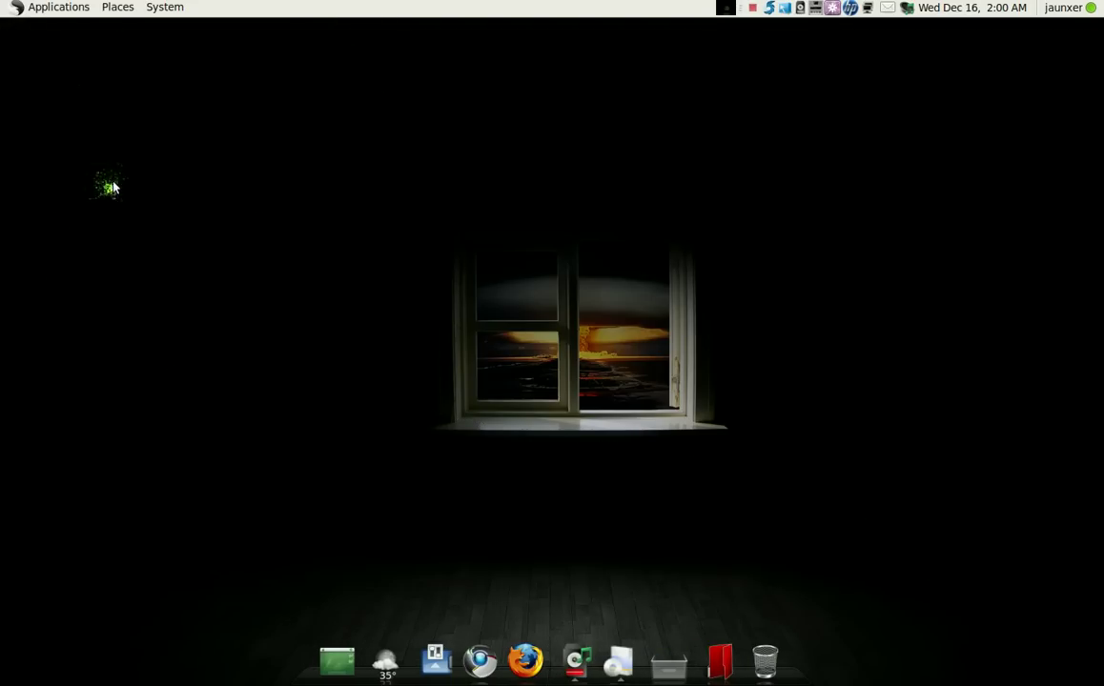
- Examine the Catfish file search entry in Add/Remove Applications and close the application manager
left_click(618, 657)
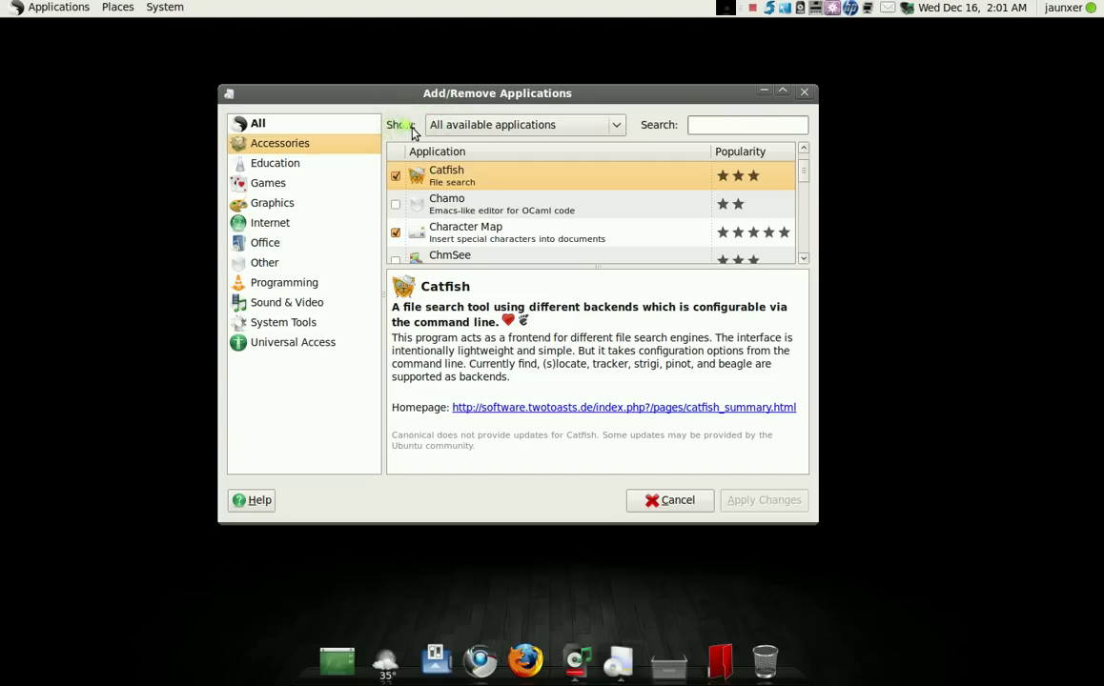
left_click(804, 92)
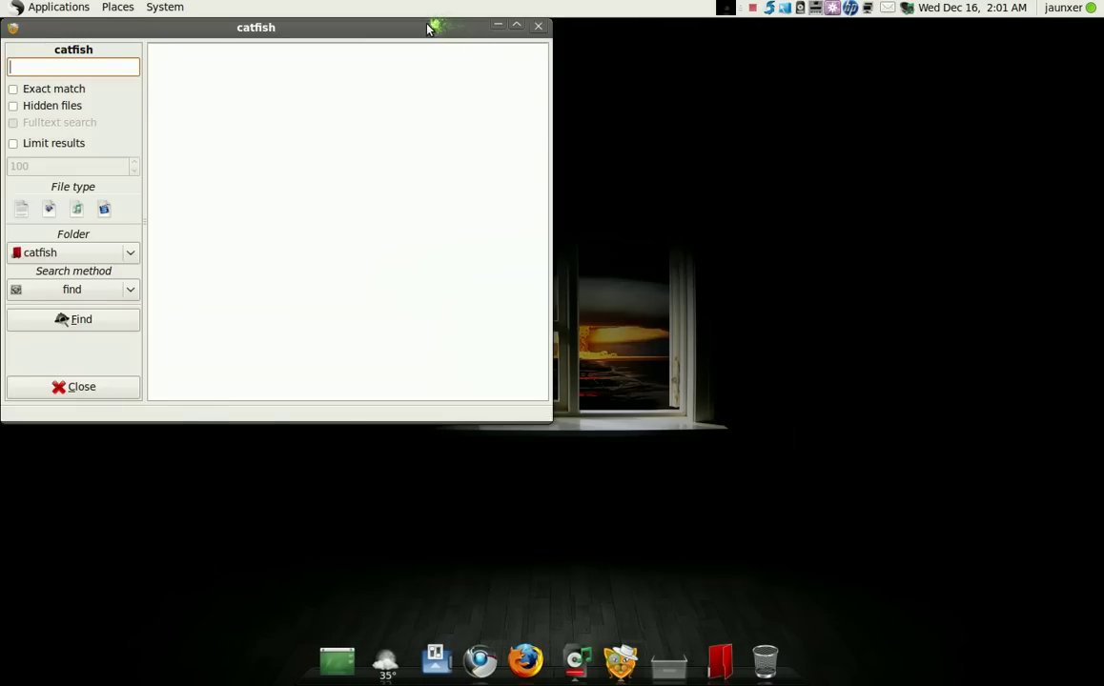
- Move the Catfish window nearer the middle of the desktop and enter "ego" as the search term
left_click_drag(434, 25, 684, 80)
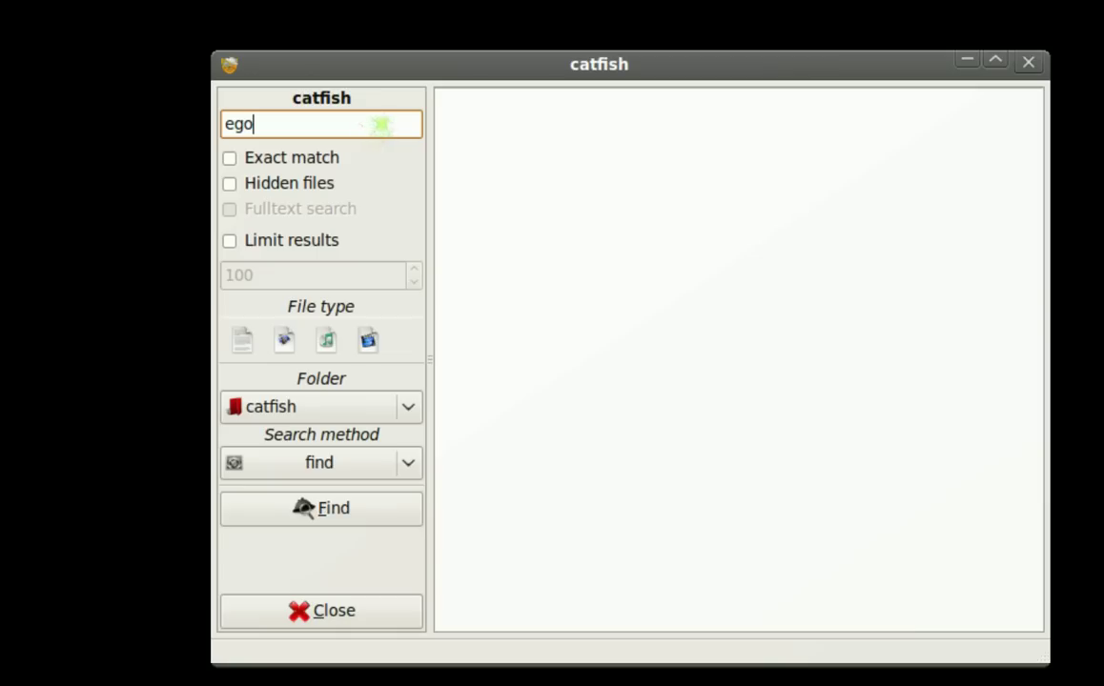
key("Tab")
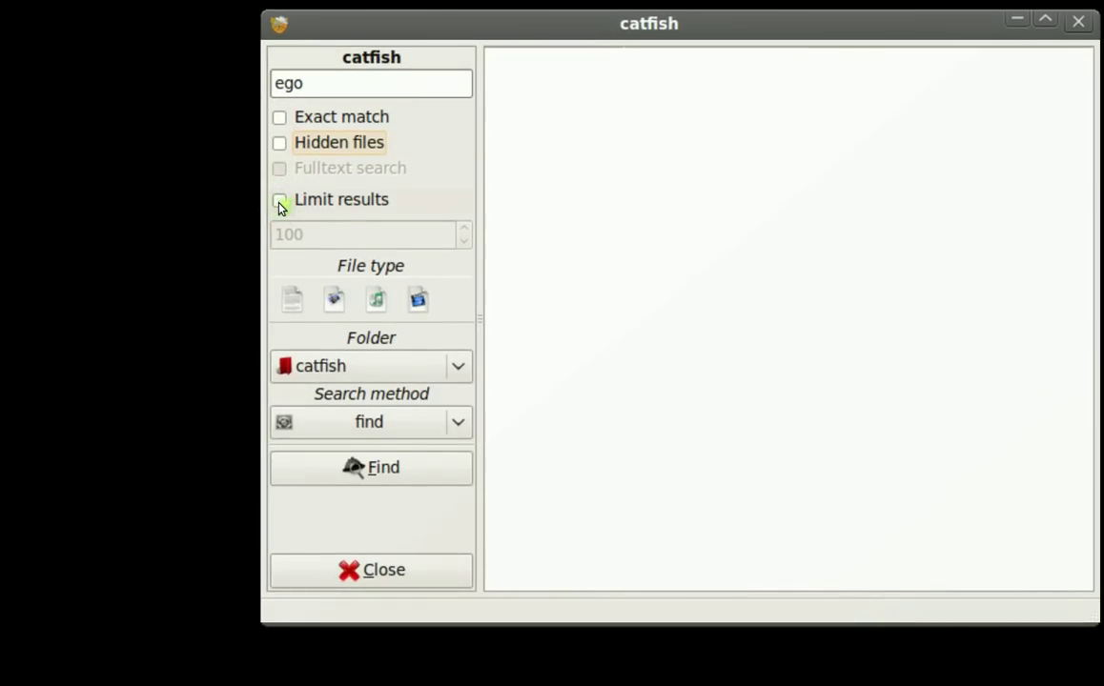
left_click(280, 201)
left_click(464, 240)
left_click(402, 230)
left_click(400, 216)
left_click(400, 216)
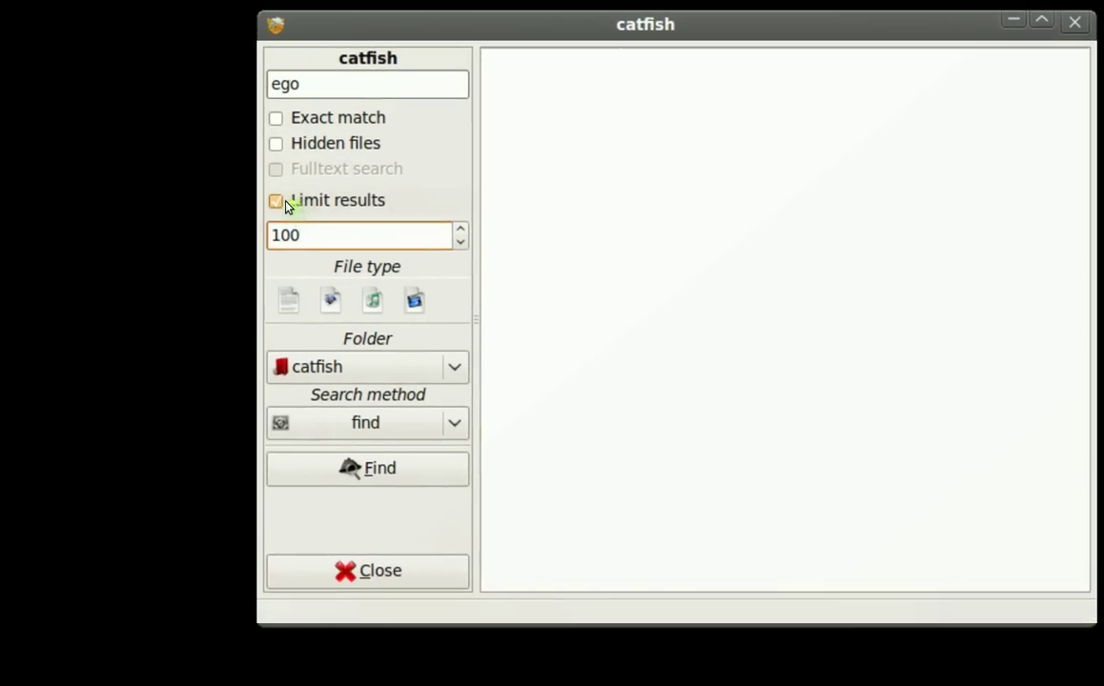
left_click(279, 204)
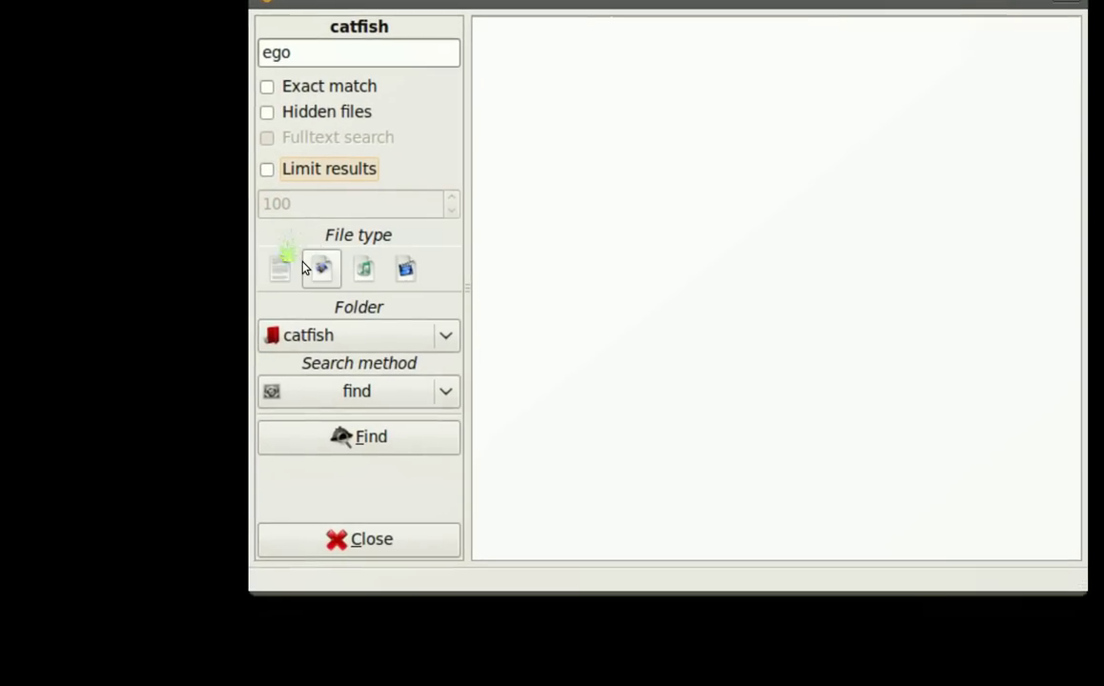
- Restrict the search to music files and set the folder to Music
left_click(357, 268)
left_click(314, 268)
left_click(269, 267)
left_click(395, 268)
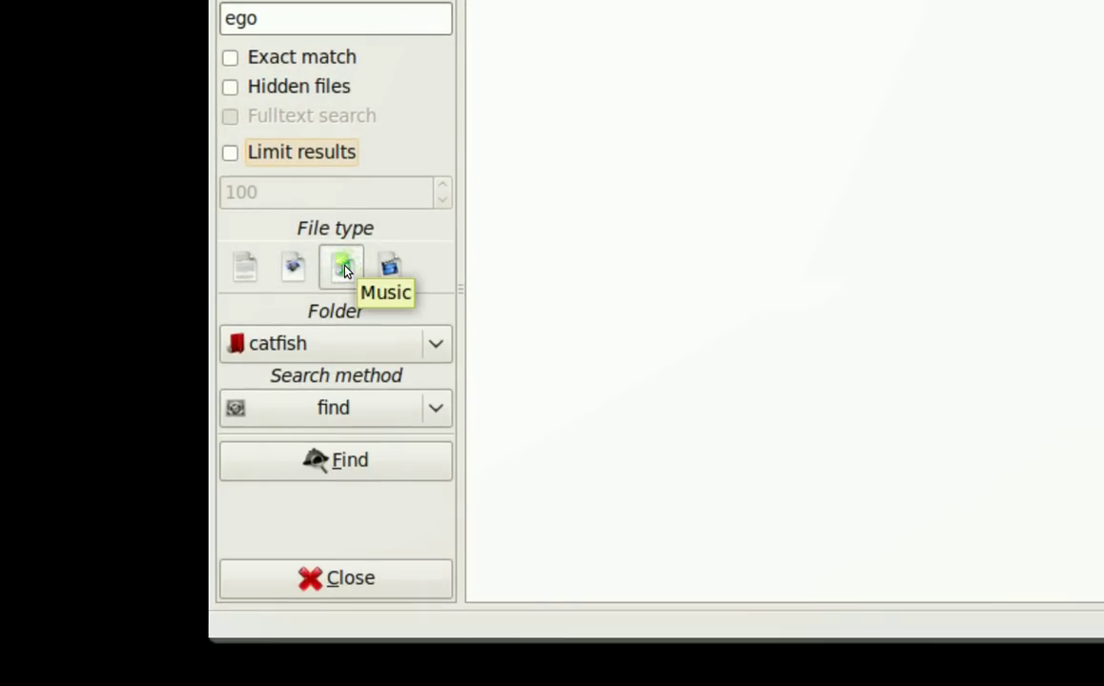
left_click(338, 345)
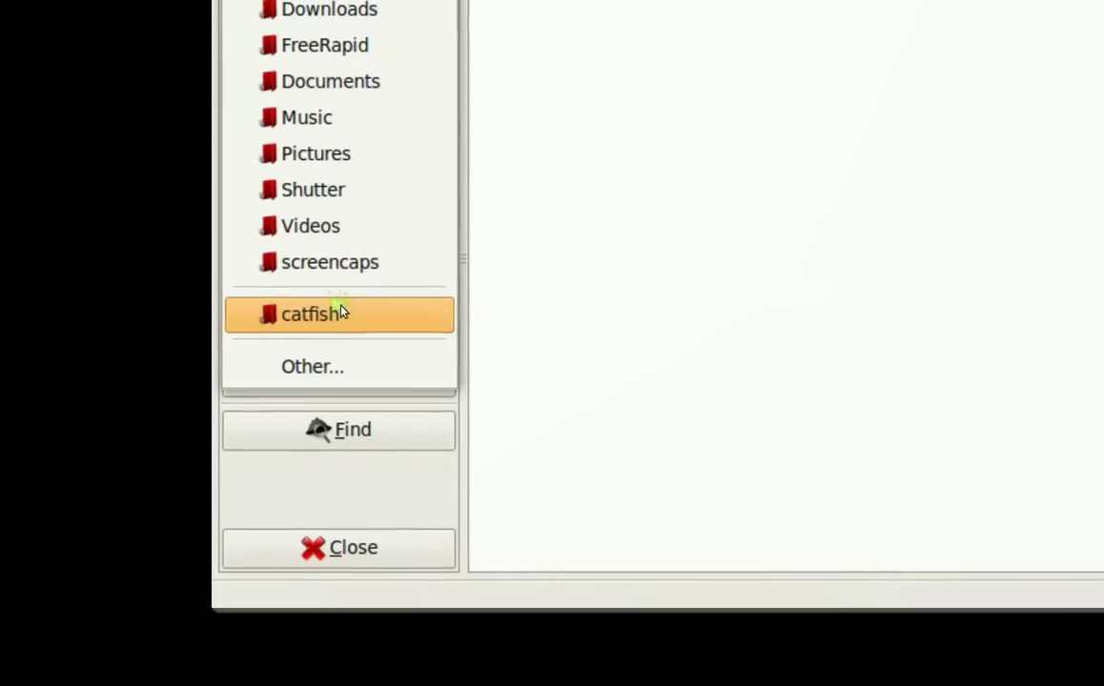
left_click(334, 122)
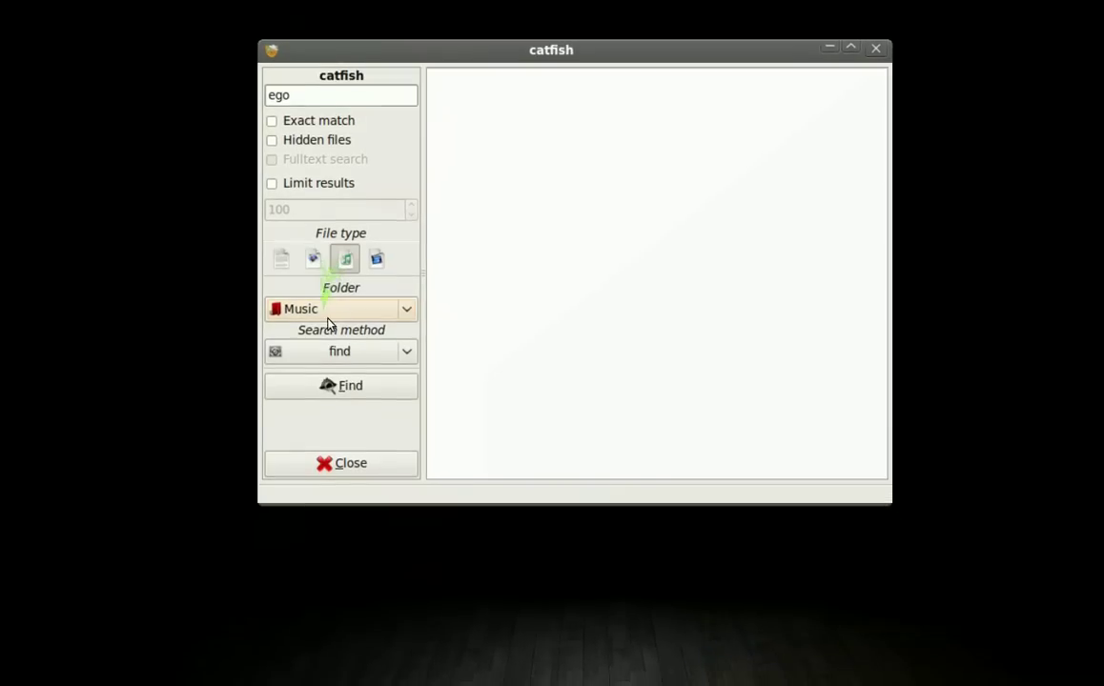
- Choose find as the search method and run the search for "ego"
left_click(333, 350)
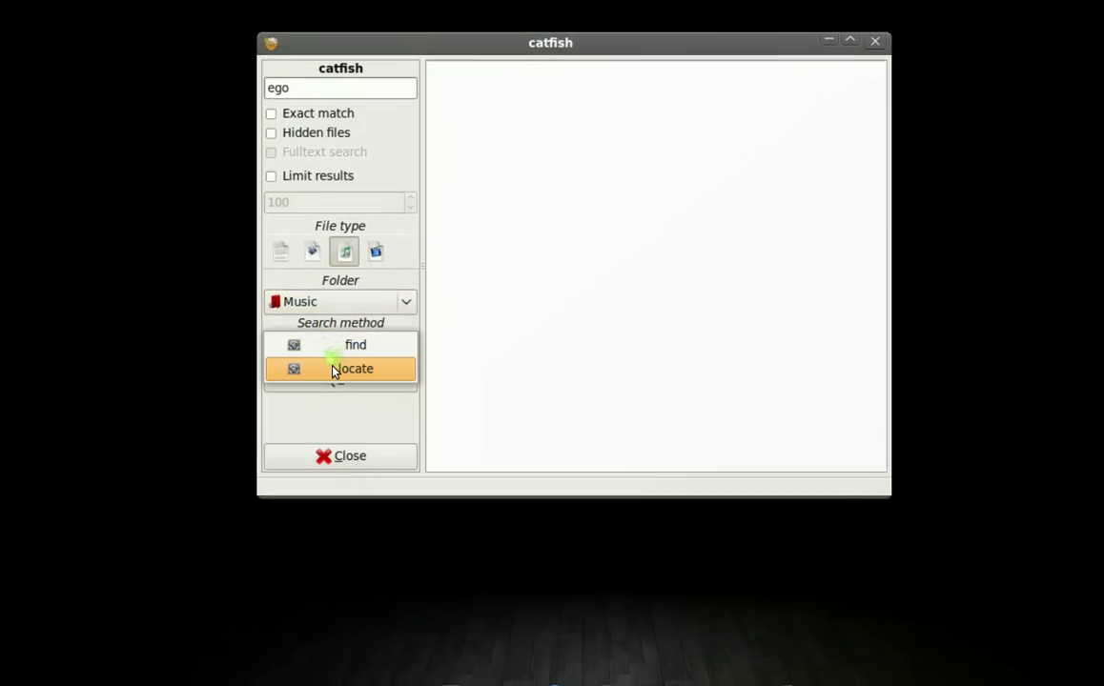
left_click(338, 349)
left_click(340, 382)
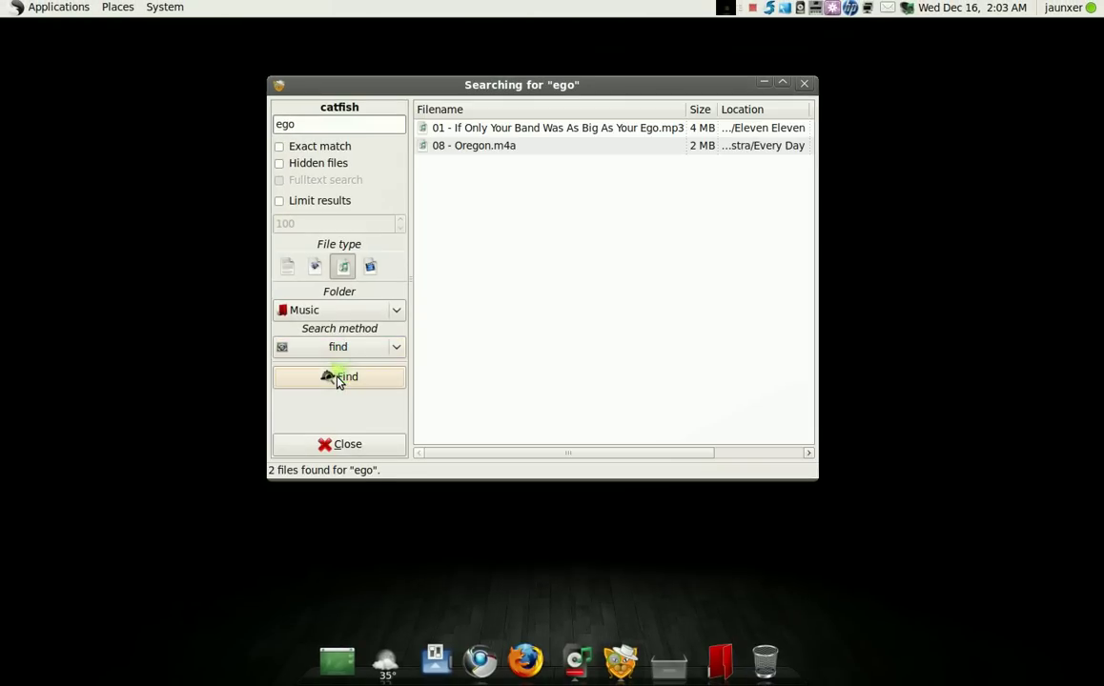
- Open "01 - If Only Your Band Was As Big As Your Ego.mp3" from the results and close the media player
left_click(503, 129)
right_click(502, 130)
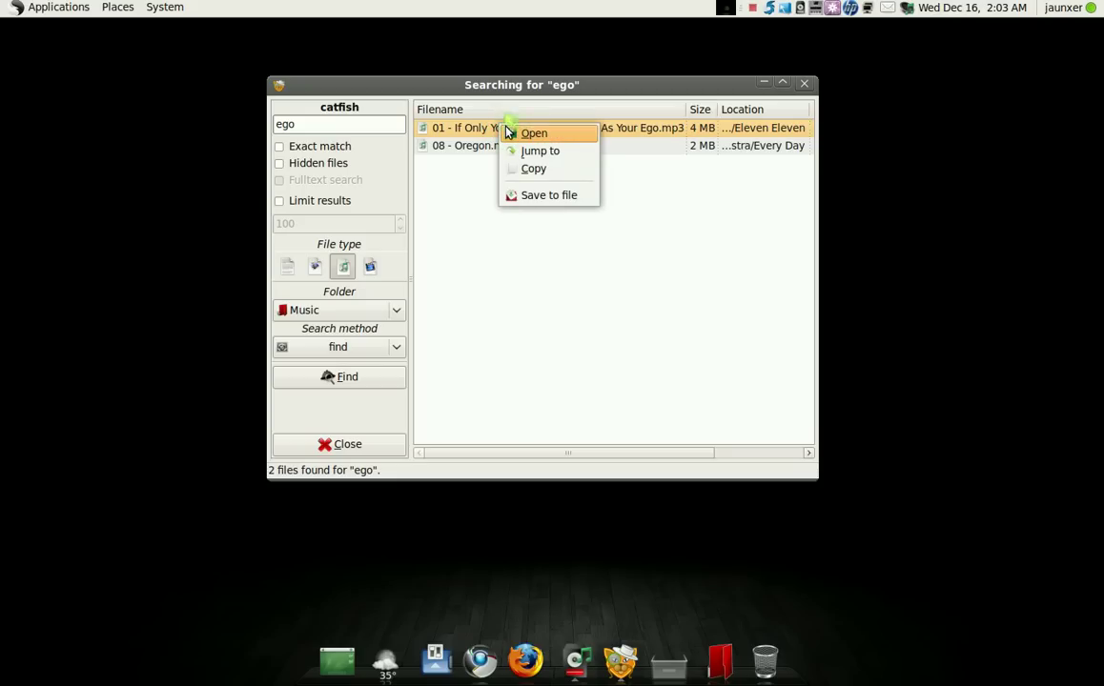
left_click(508, 133)
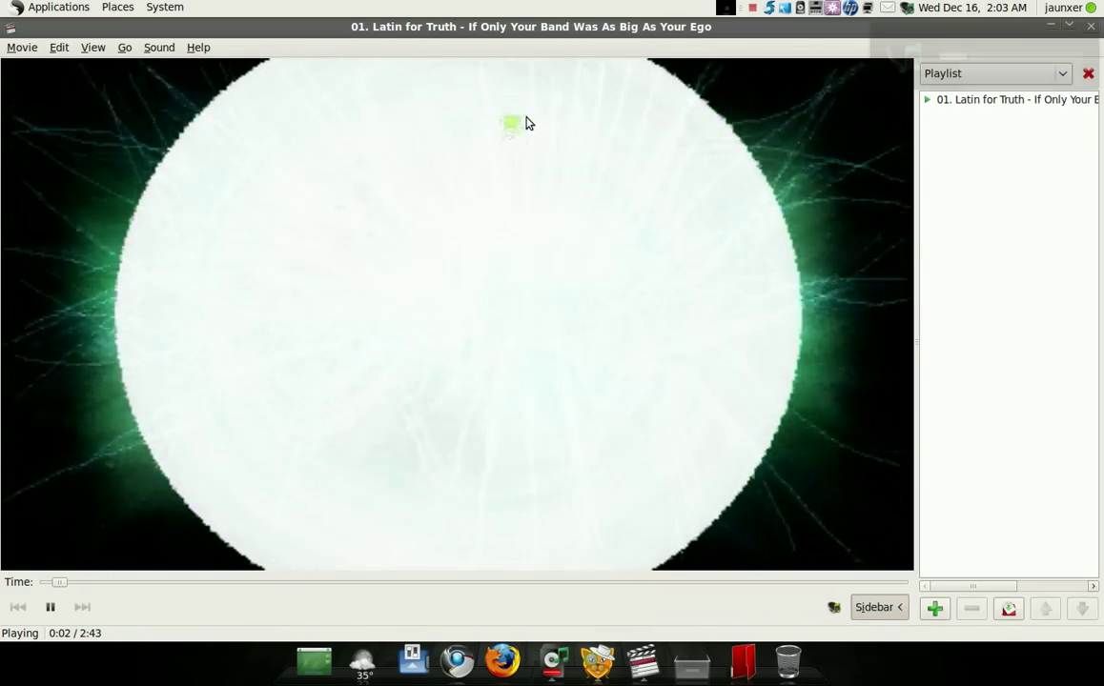
left_click(1086, 26)
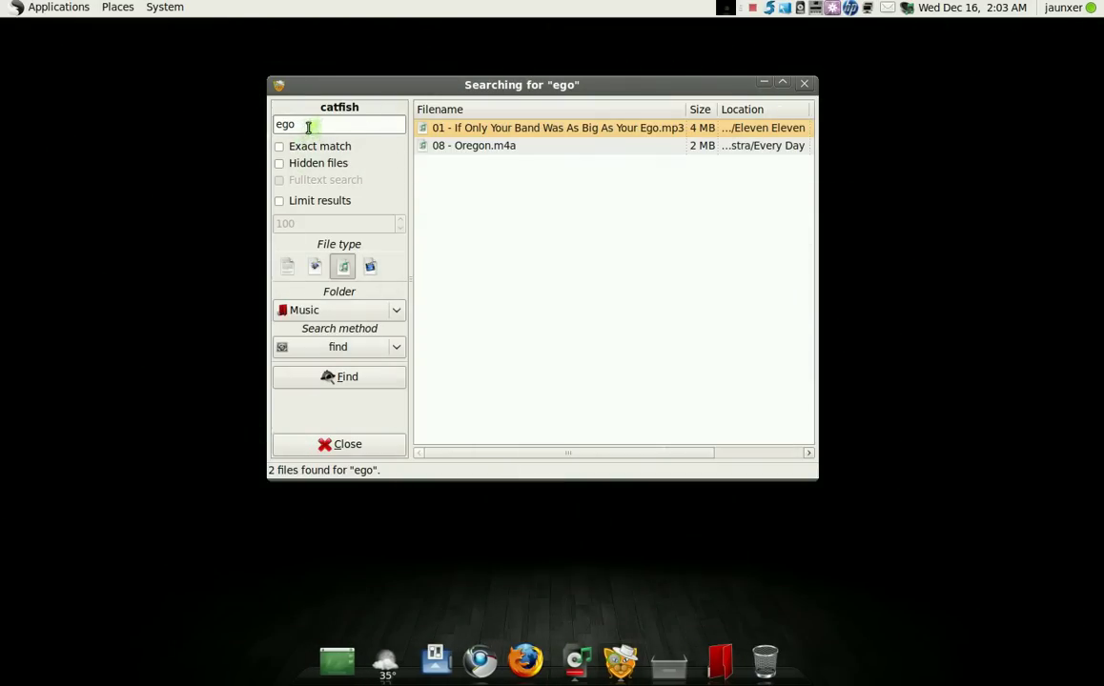
- Search the Pictures folder for image files matching "exit"
left_click_drag(320, 123, 245, 129)
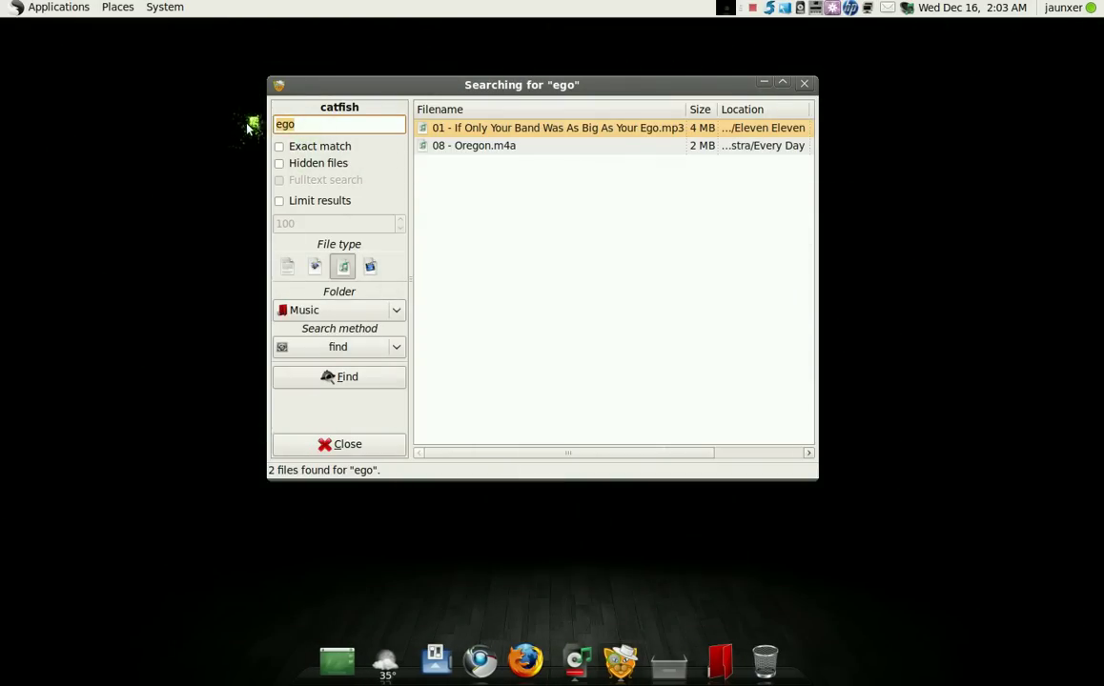
key("BackSpace")
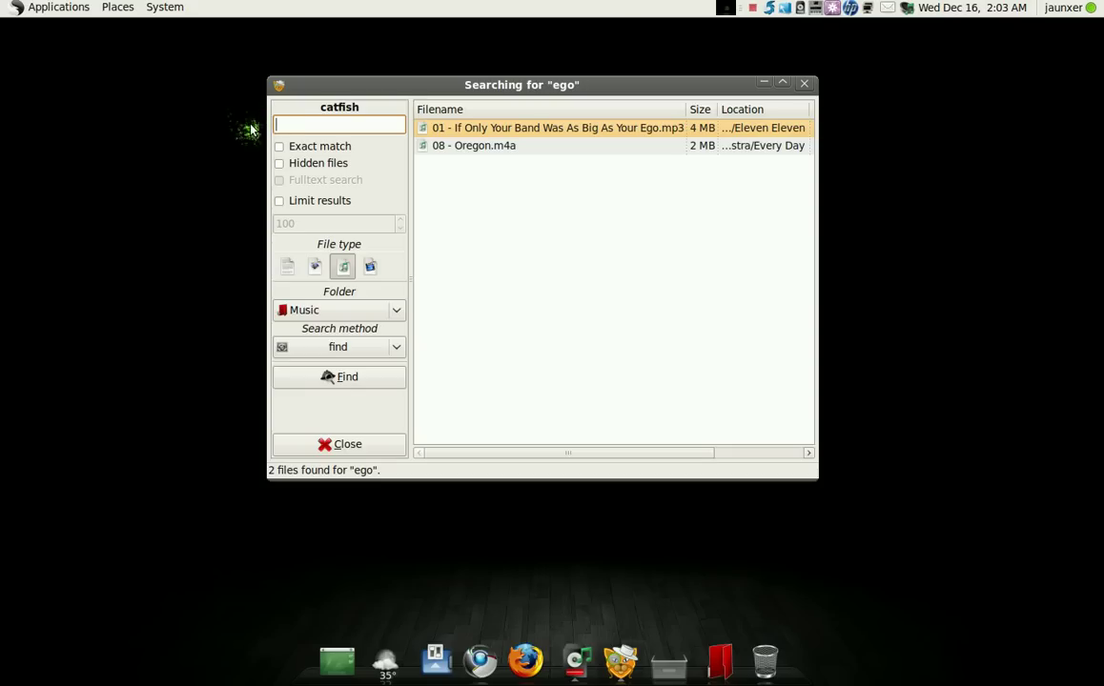
type("xit")
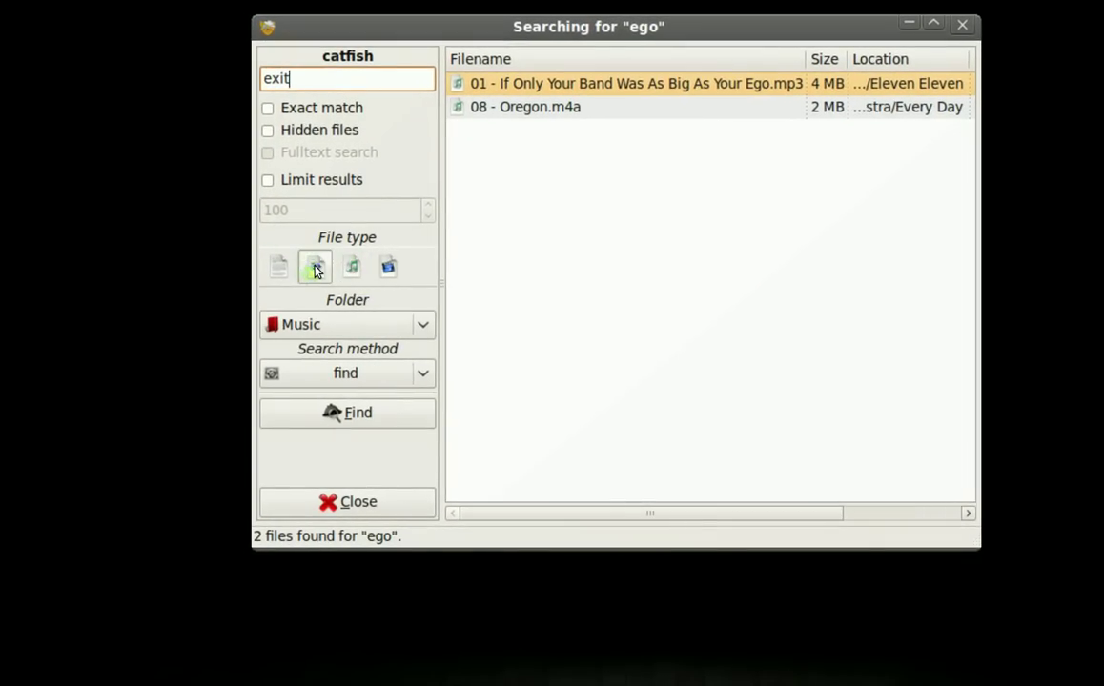
left_click(305, 326)
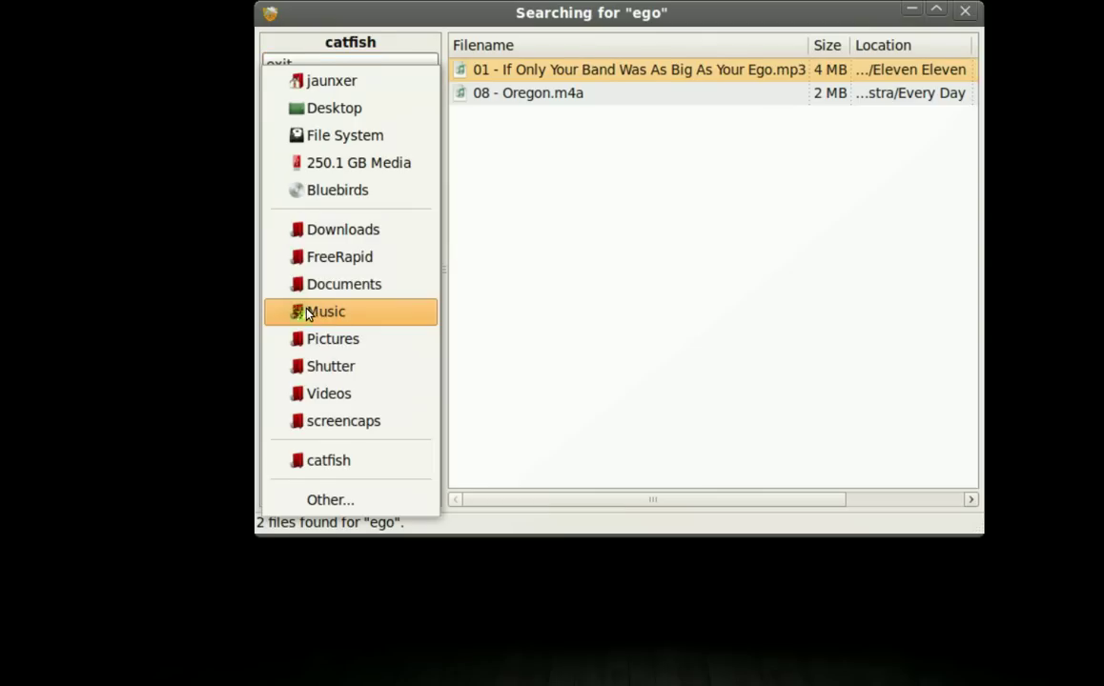
left_click(310, 329)
left_click(311, 391)
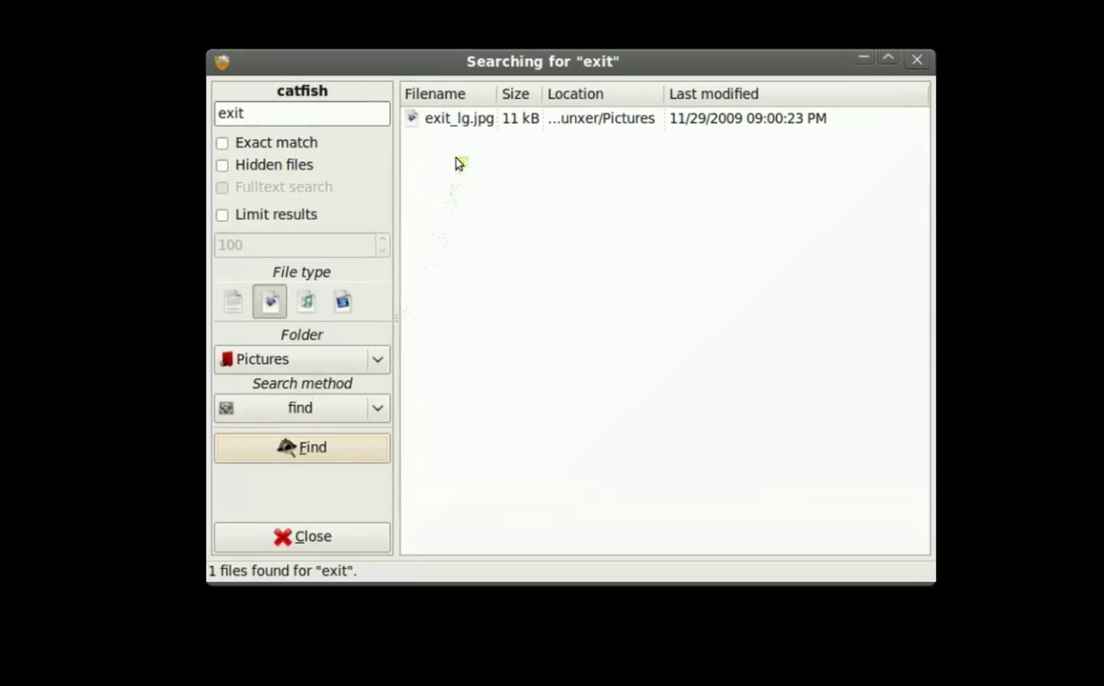
- Open exit_lg.jpg from the results, and close both the image viewer and Catfish
double_click(459, 122)
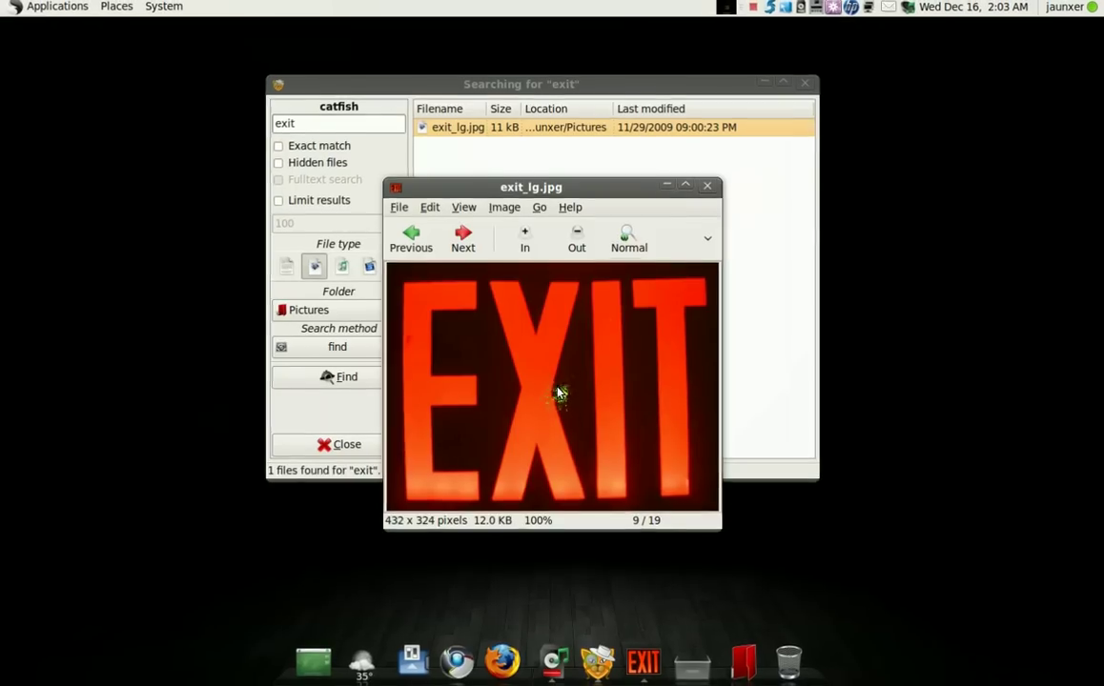
left_click(707, 186)
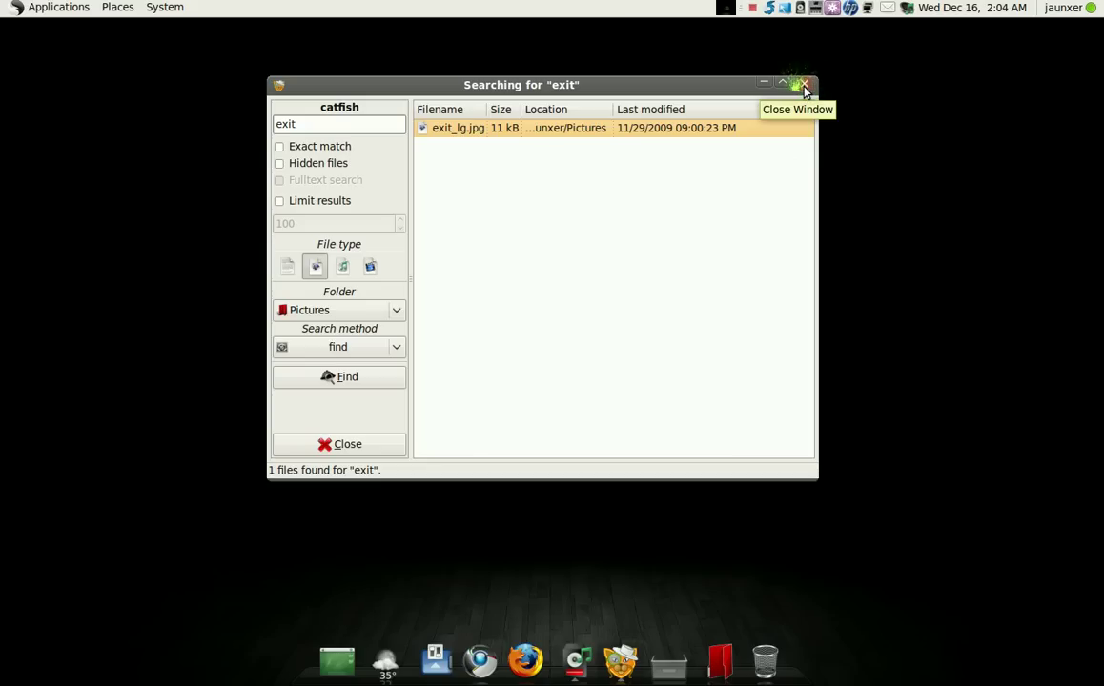
left_click(804, 86)
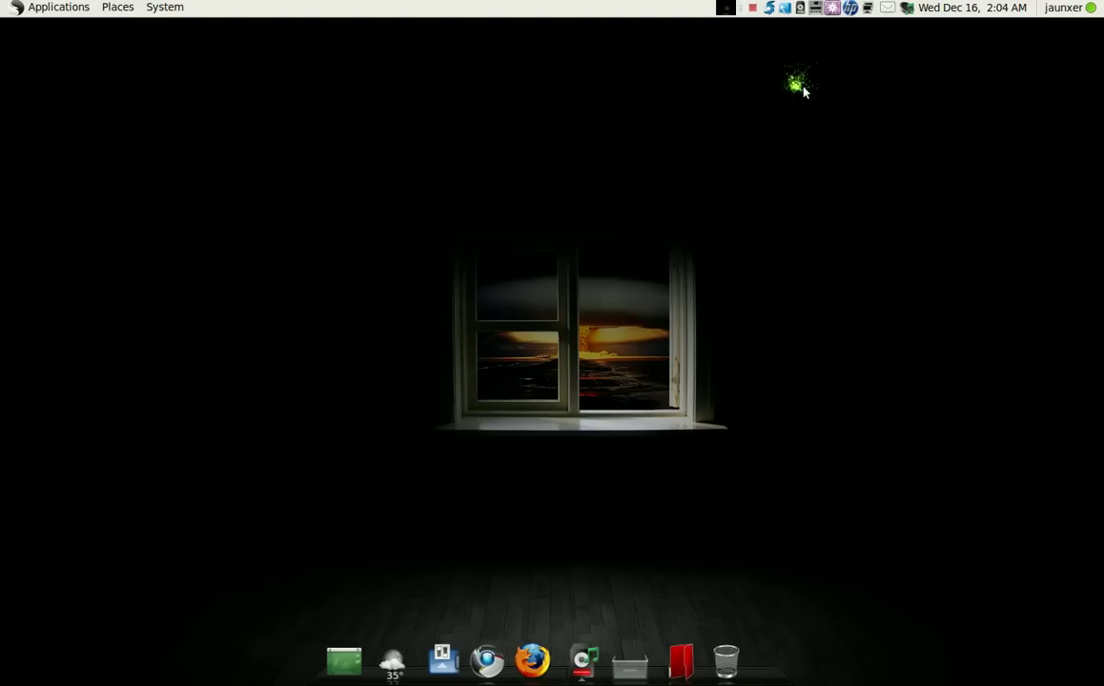